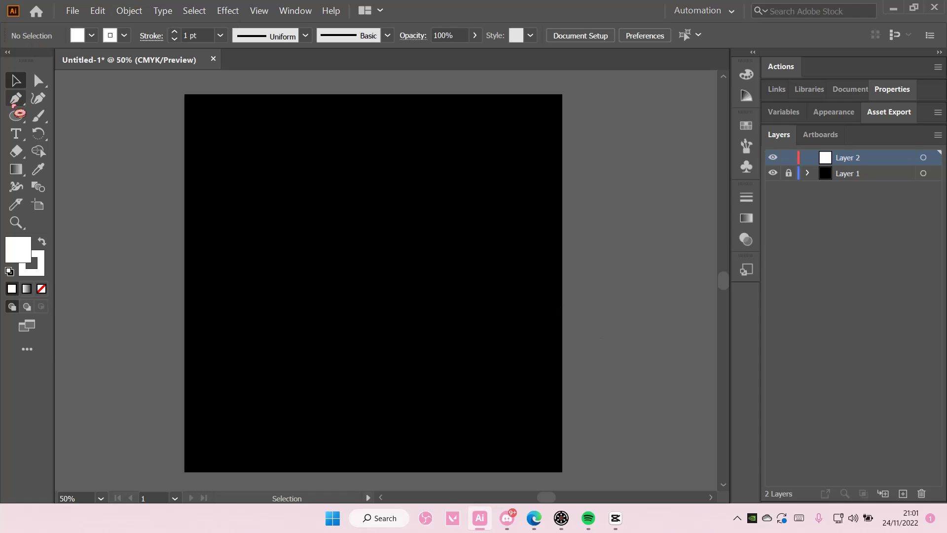
# Type 'he was sunshine I was midnight rain' in a text area near the artboard top, coloured white
pyautogui.click(16, 133)
pyautogui.moveTo(210, 126)
pyautogui.mouseDown()
pyautogui.moveTo(363, 188)
pyautogui.moveTo(495, 221)
pyautogui.mouseUp()
pyautogui.press('BackSpace')
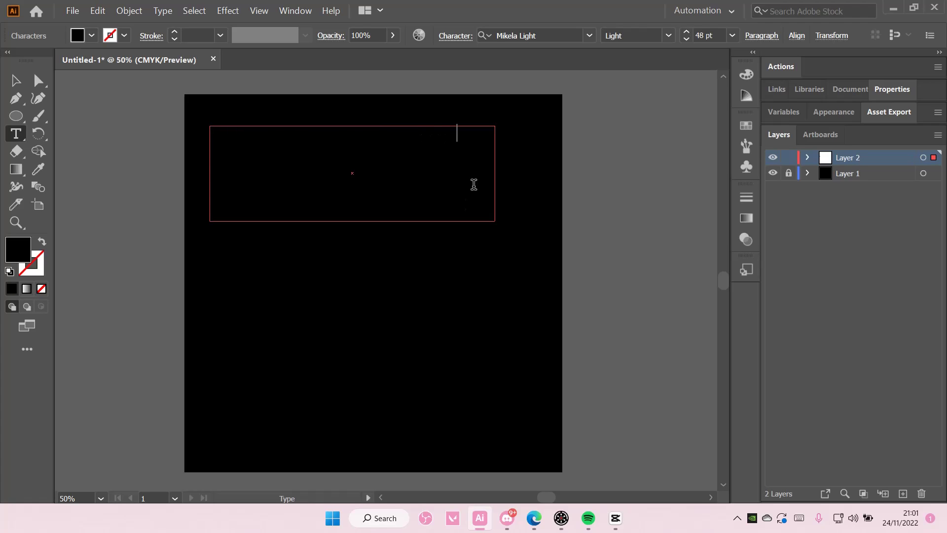
pyautogui.hotkey('ctrl', 'a')
pyautogui.click(91, 35)
pyautogui.click(30, 60)
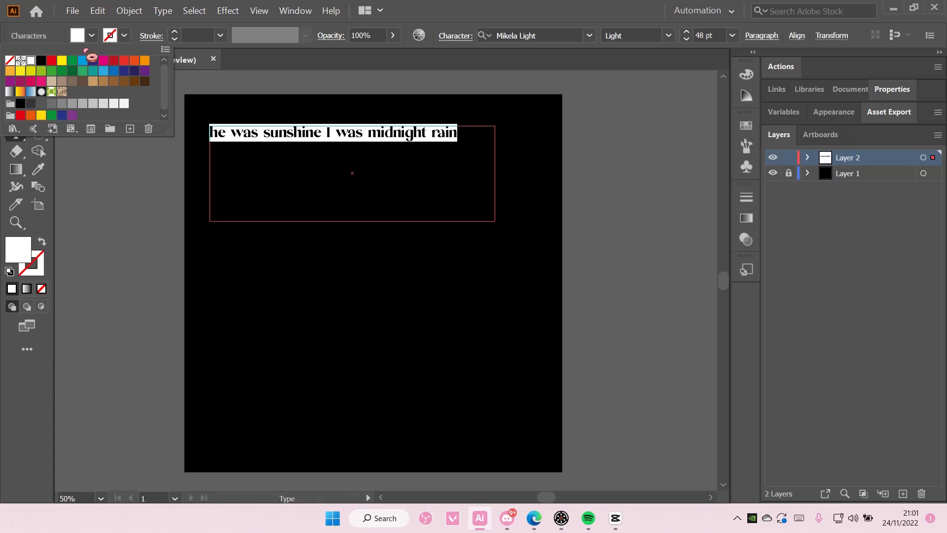
pyautogui.click(16, 80)
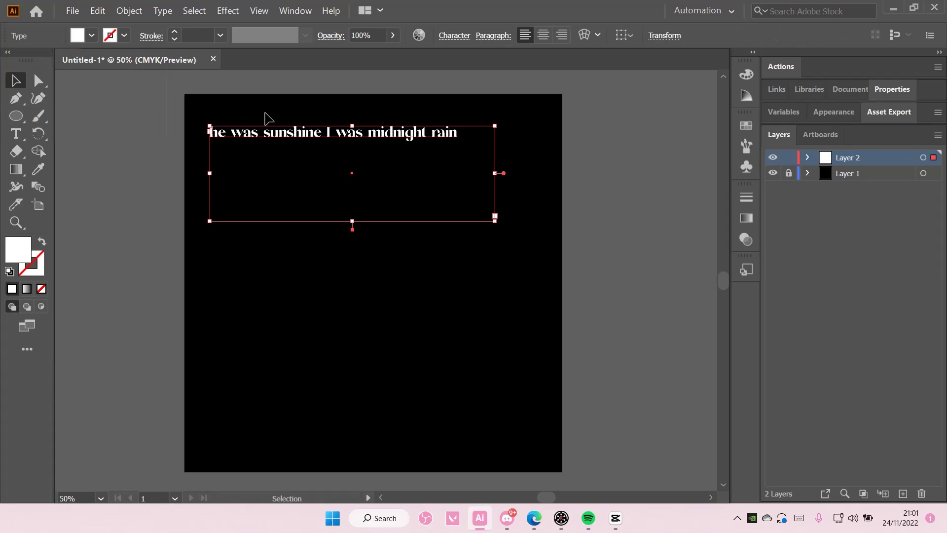
# Convert the white lyric text into outlines
pyautogui.rightClick(291, 140)
pyautogui.click(334, 217)
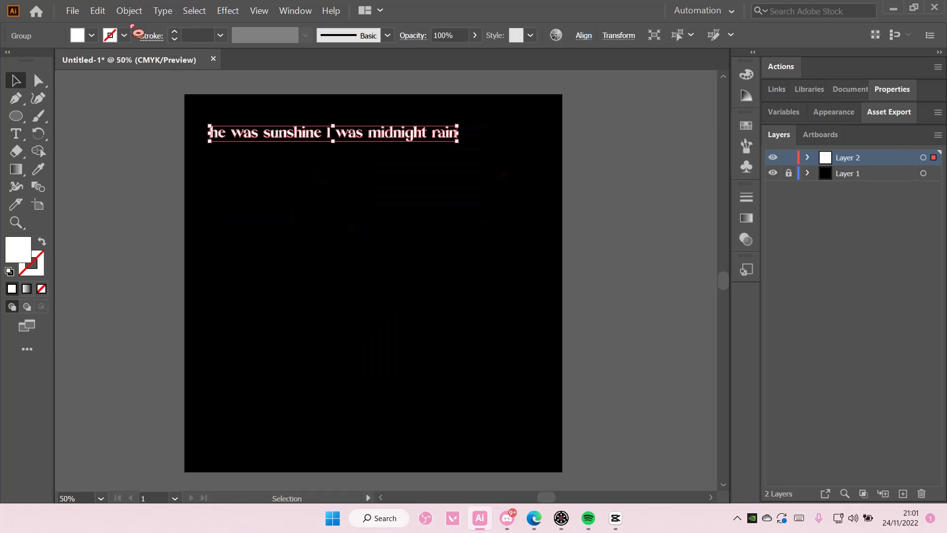
pyautogui.click(130, 11)
pyautogui.click(148, 152)
# Centre the lyric at the top and draw a large unfilled, white-stroked circle below it
pyautogui.moveTo(407, 146); pyautogui.dragTo(454, 161)
pyautogui.hotkey('ctrl', 'shift', 'a')
pyautogui.press('l')
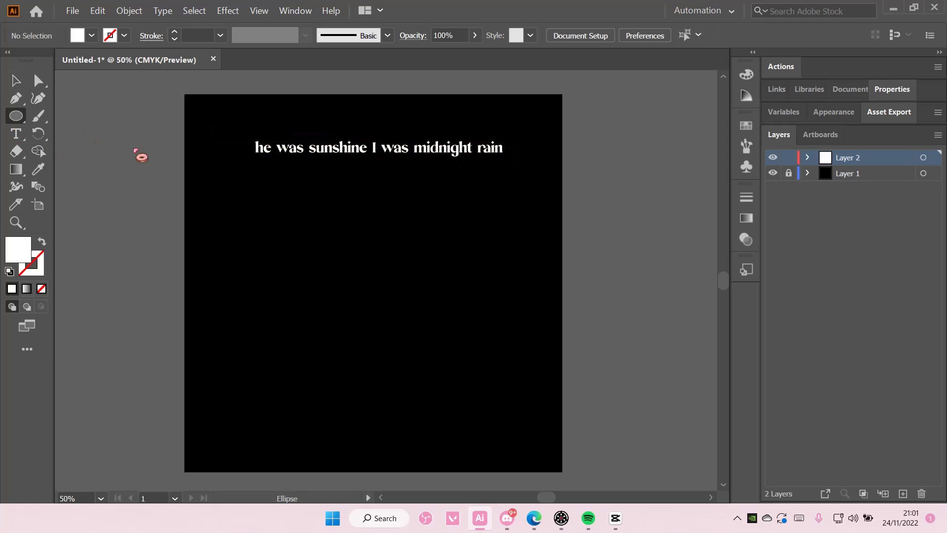
pyautogui.moveTo(252, 225); pyautogui.dragTo(453, 377)
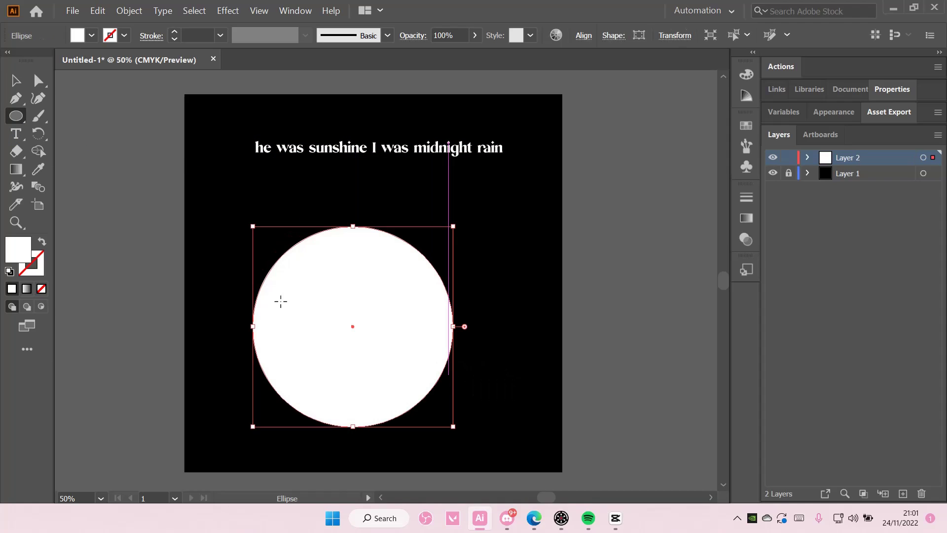
pyautogui.click(40, 245)
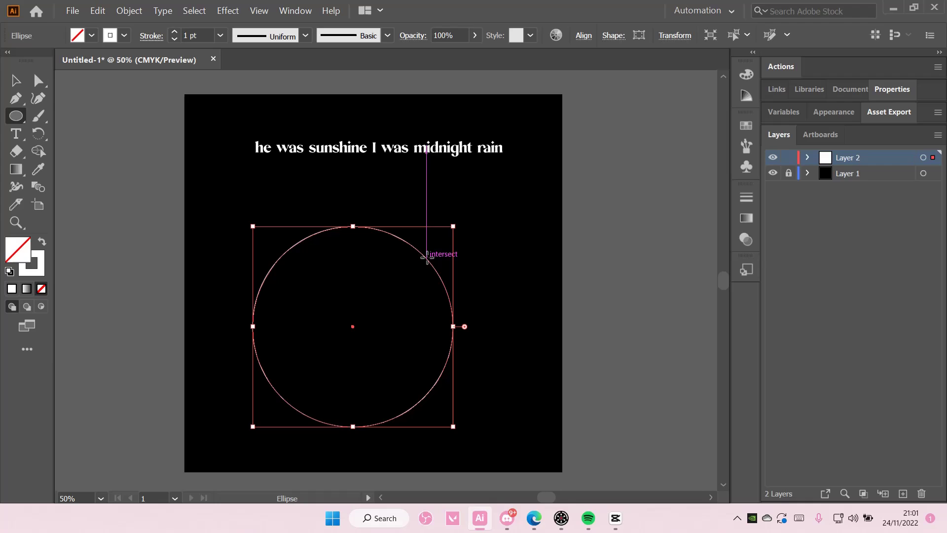
pyautogui.click(16, 80)
pyautogui.moveTo(453, 226); pyautogui.dragTo(537, 197)
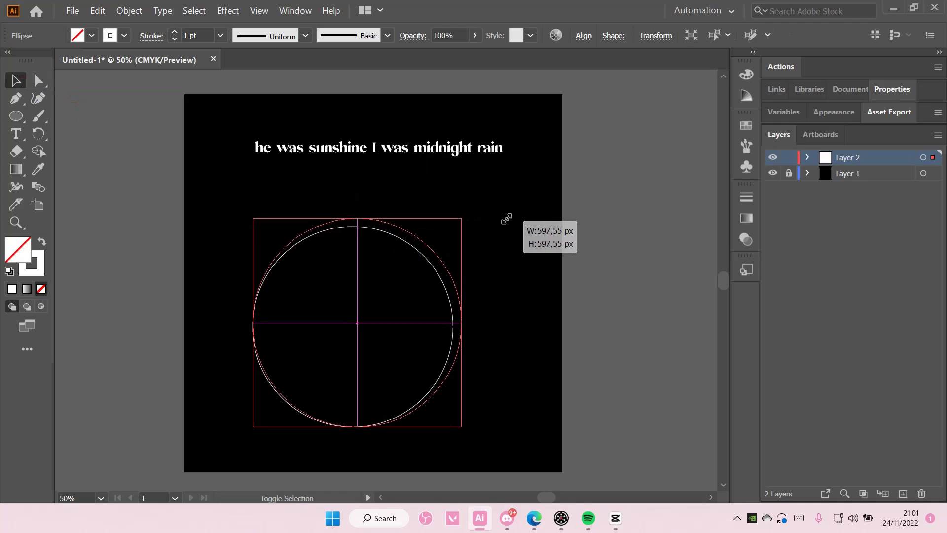
pyautogui.click(528, 211)
pyautogui.click(468, 251)
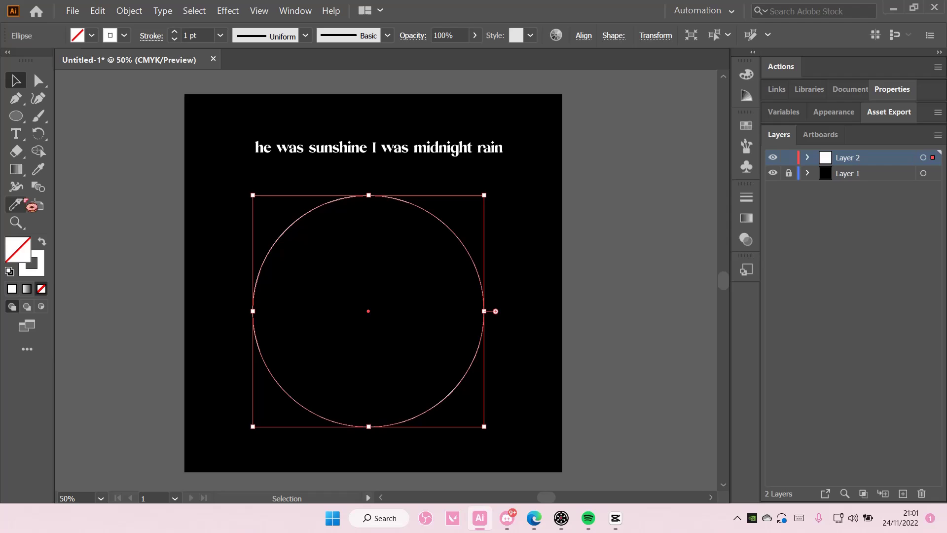
# Snip the circle at its leftmost anchor with the Scissors tool, then deselect it
pyautogui.click(26, 349)
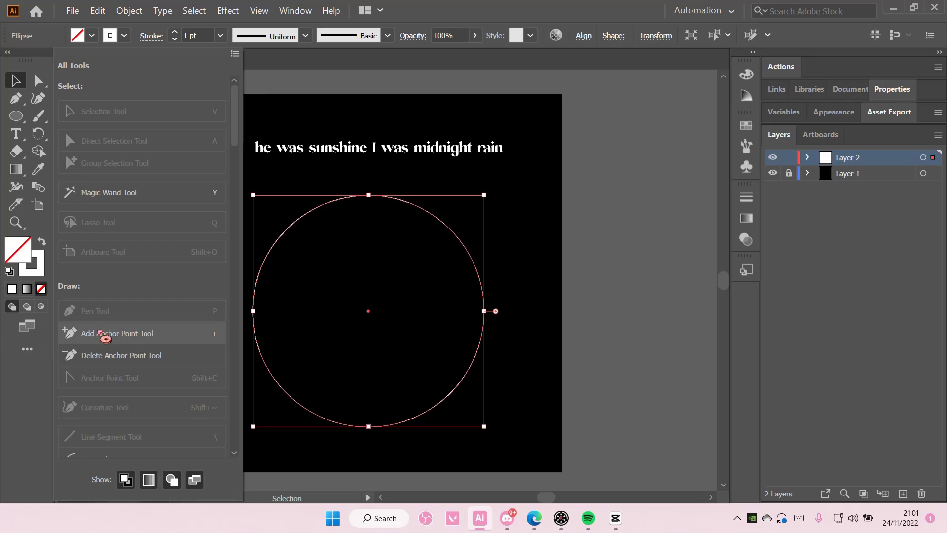
pyautogui.scroll(-5, 105, 334)
pyautogui.scroll(-5, 106, 334)
pyautogui.scroll(-5, 105, 340)
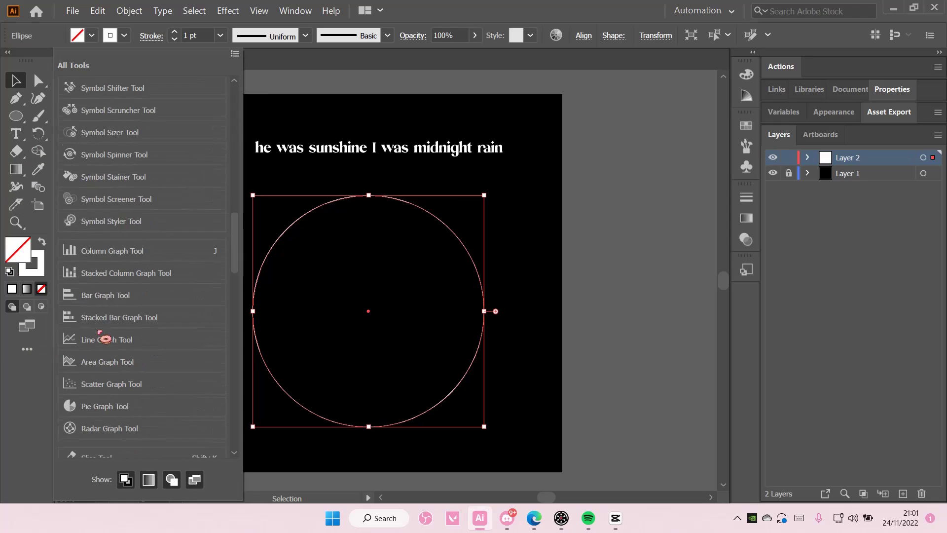
pyautogui.click(14, 152)
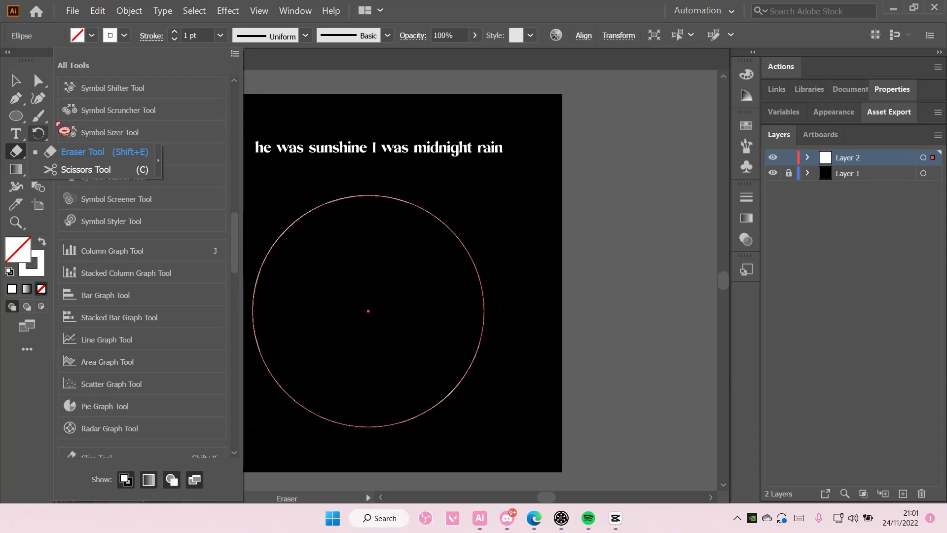
pyautogui.click(27, 349)
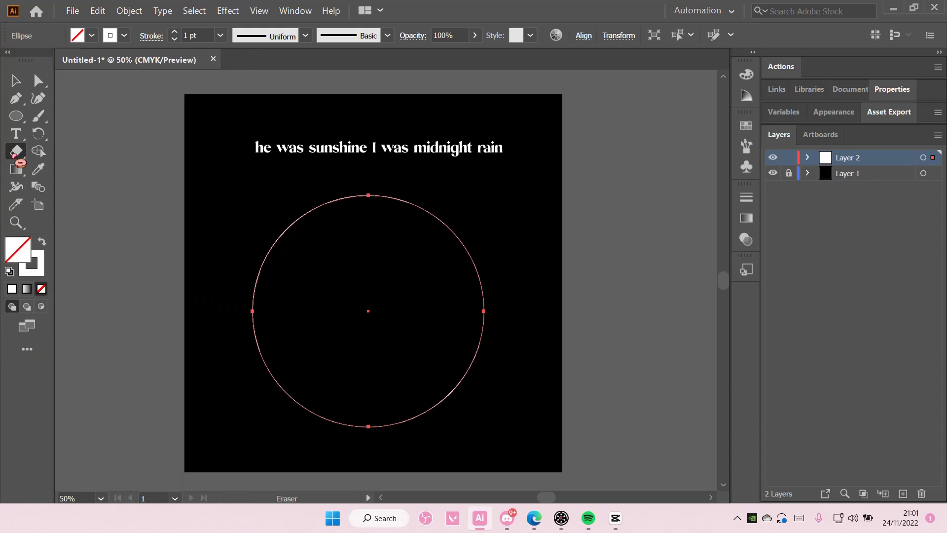
pyautogui.click(15, 153)
pyautogui.click(74, 169)
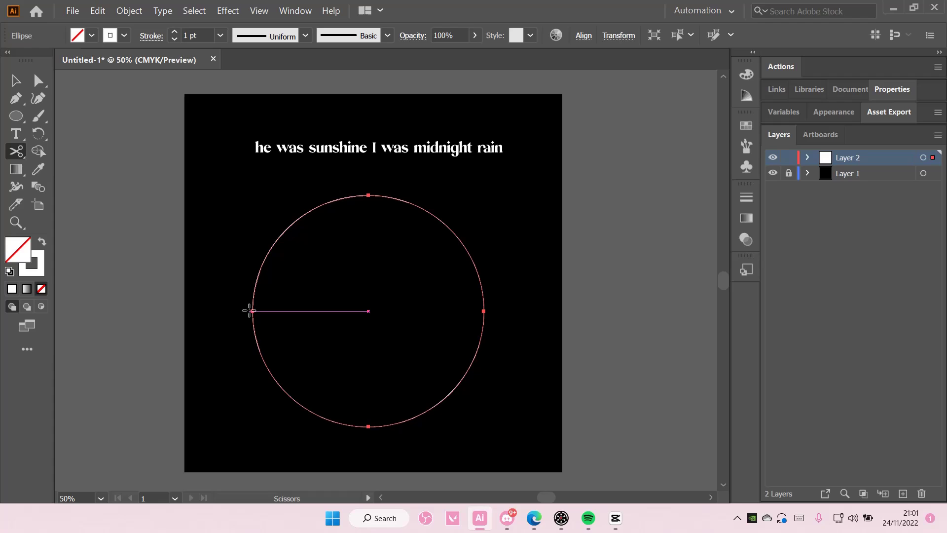
pyautogui.click(252, 310)
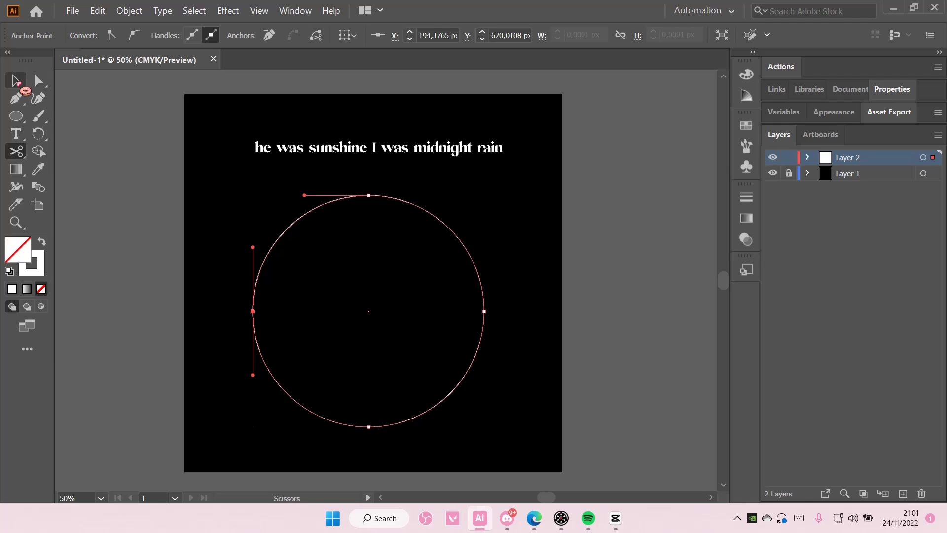
pyautogui.click(16, 80)
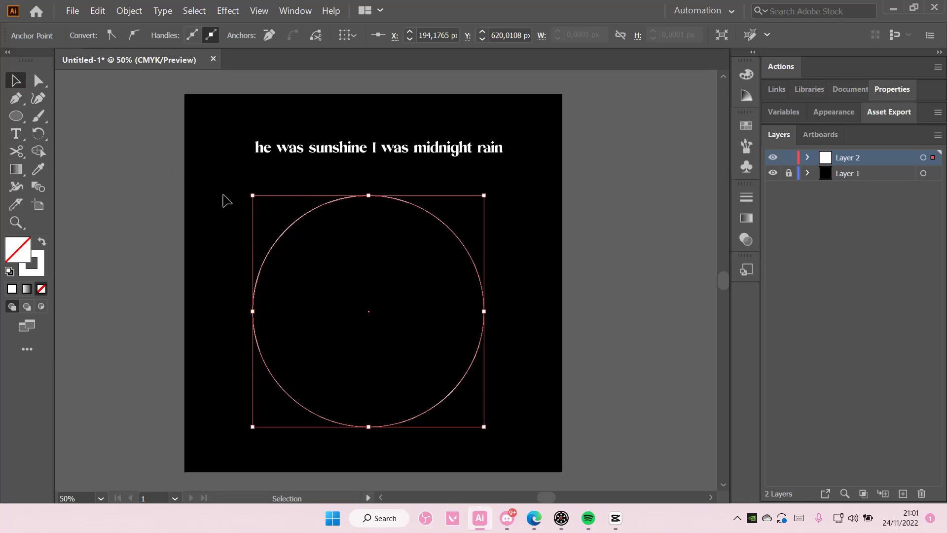
pyautogui.click(237, 224)
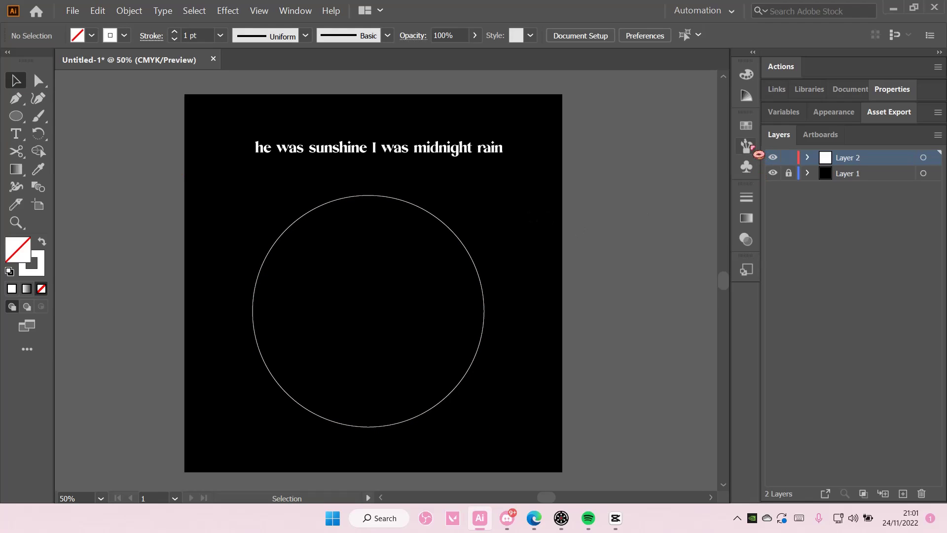
# Make the outlined lyric a new Art Brush with Tints colorization
pyautogui.click(746, 145)
pyautogui.click(458, 147)
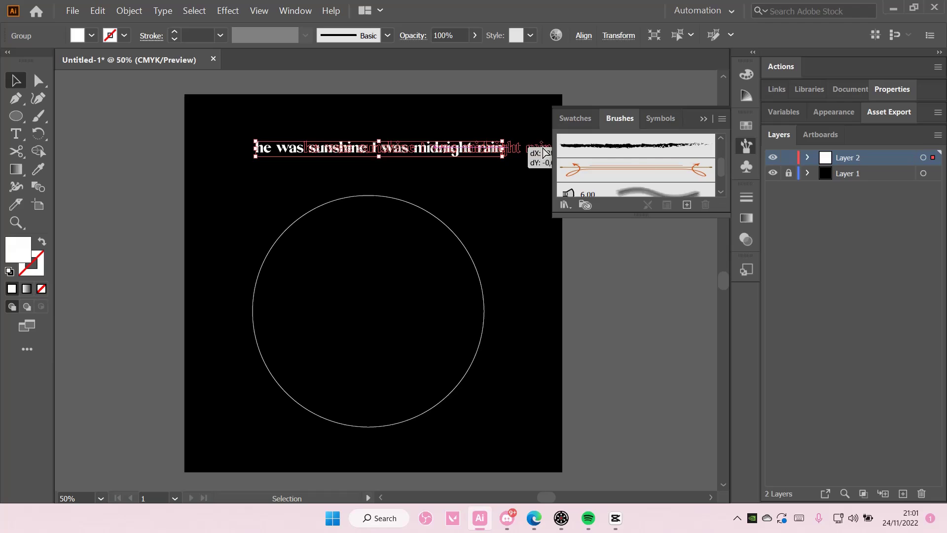
pyautogui.moveTo(458, 150); pyautogui.dragTo(636, 168)
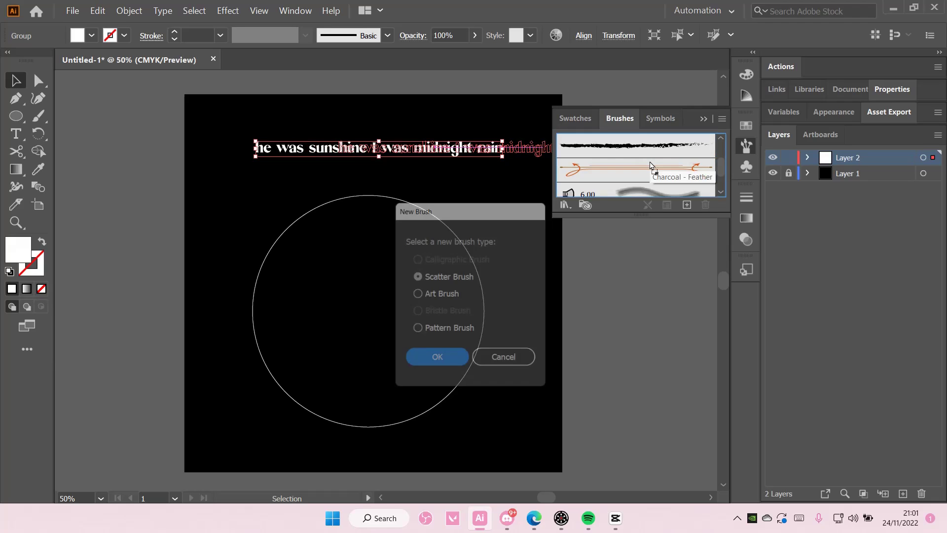
pyautogui.click(443, 295)
pyautogui.click(446, 362)
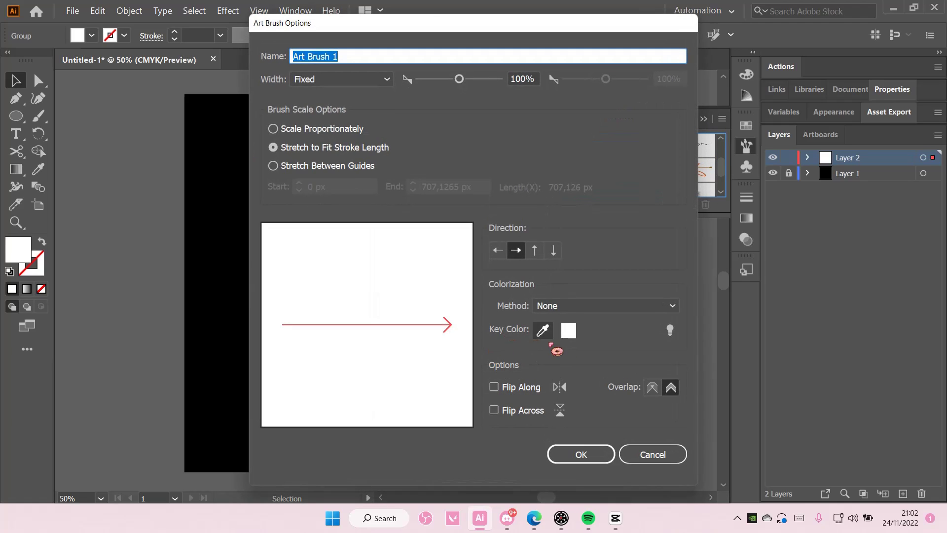
pyautogui.click(567, 306)
pyautogui.click(565, 341)
pyautogui.click(592, 456)
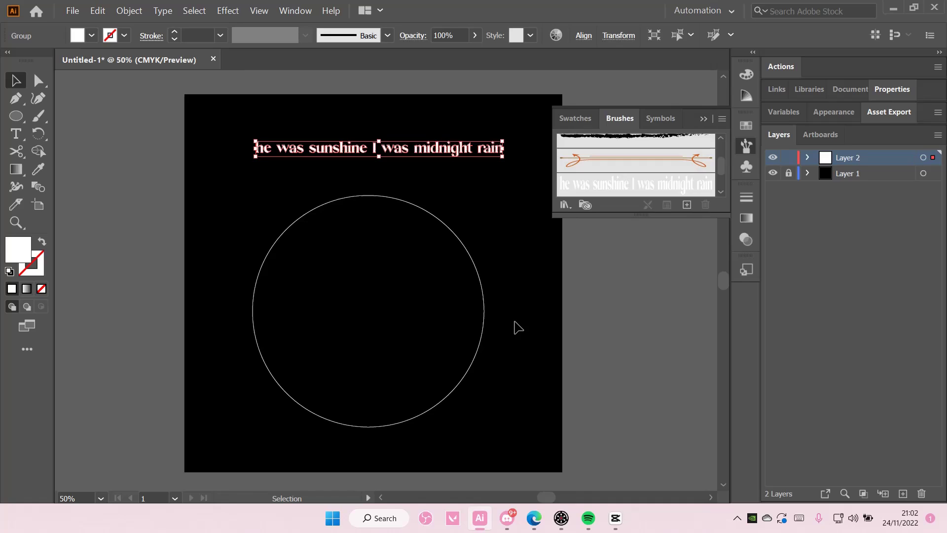
# Apply the lyric art brush to the circle at a 3 pt stroke weight
pyautogui.click(472, 258)
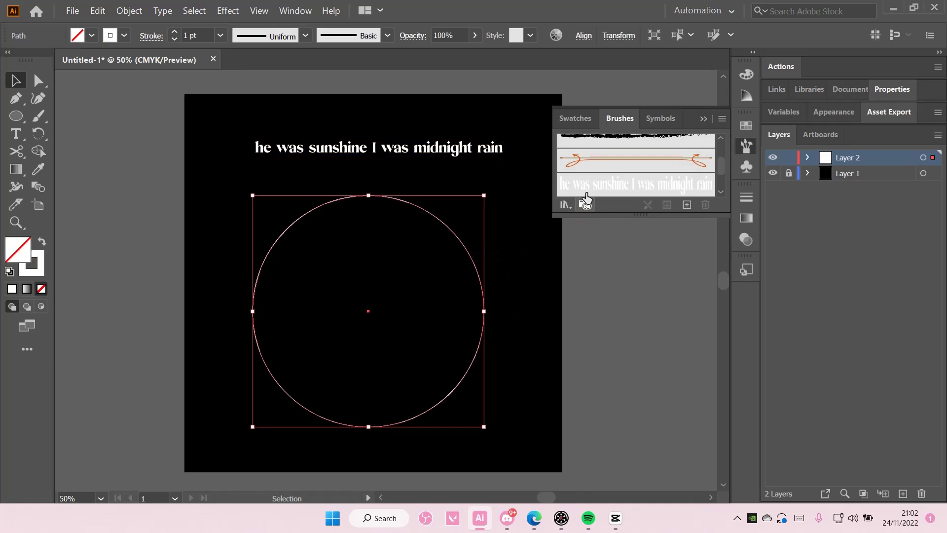
pyautogui.click(587, 192)
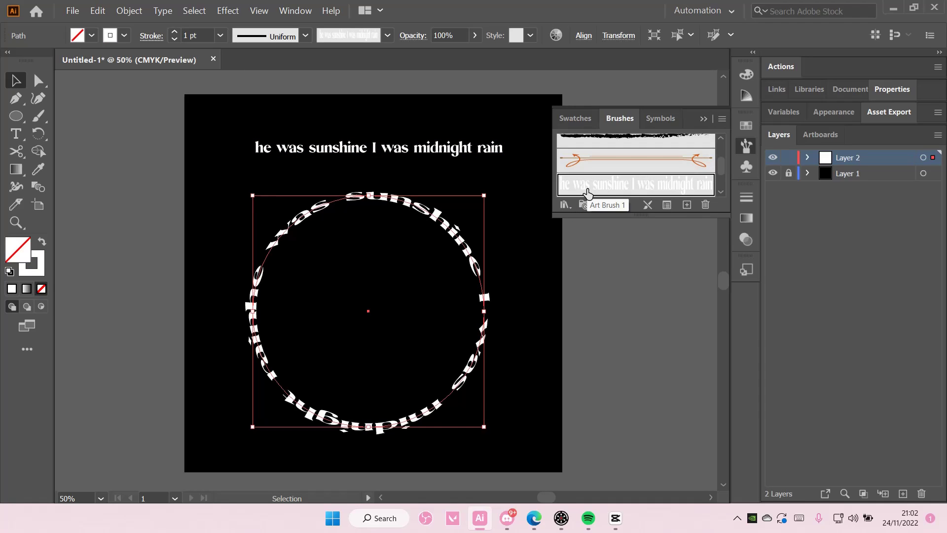
pyautogui.click(175, 32)
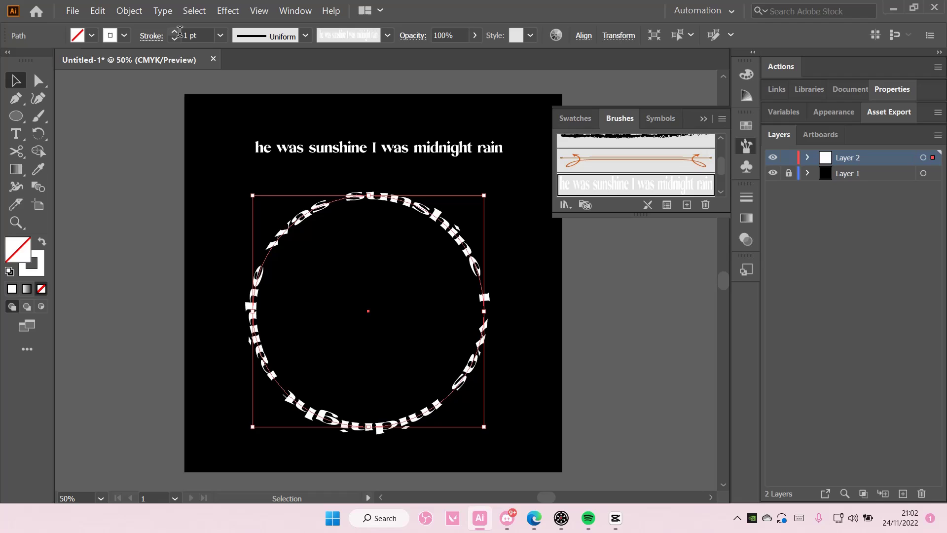
pyautogui.click(175, 31)
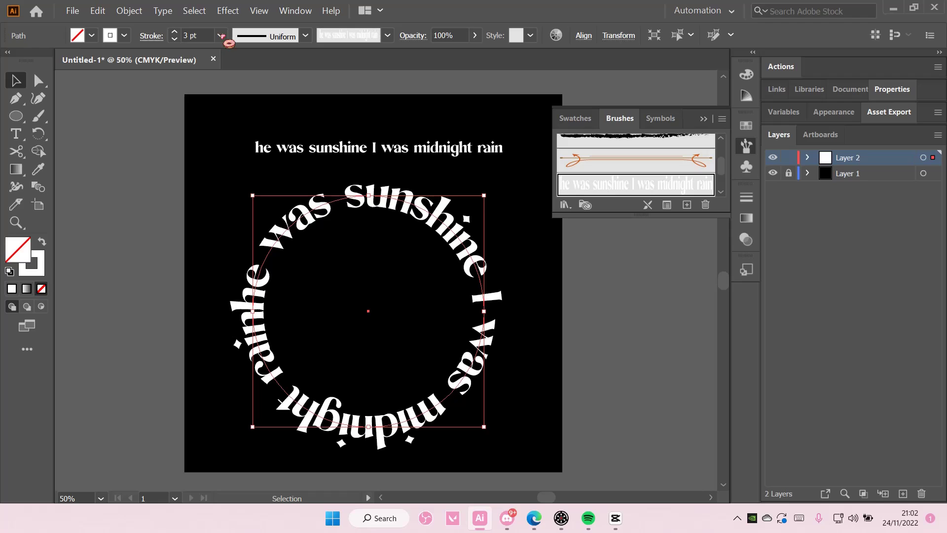
# Try triangle and lens width profiles on the ring text, settling on a left-wide triangle taper
pyautogui.click(305, 35)
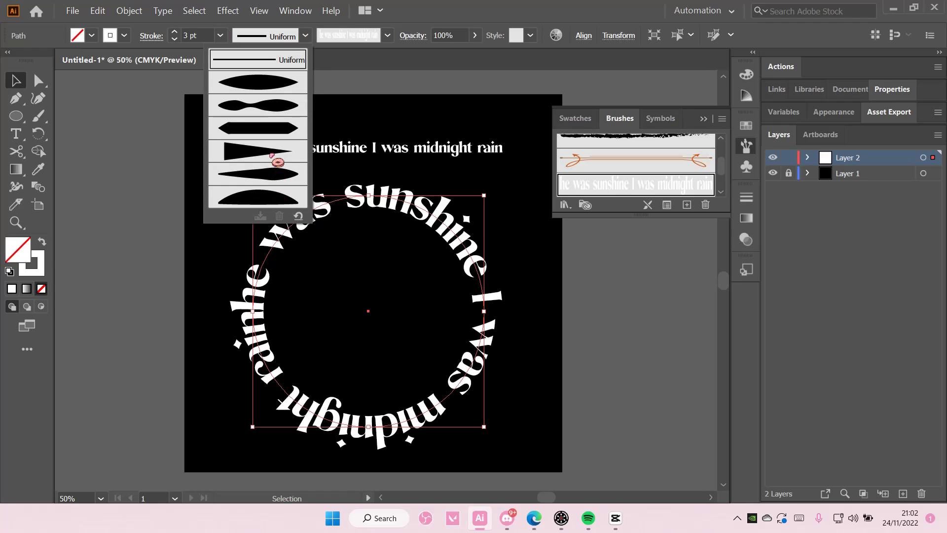
pyautogui.click(275, 154)
pyautogui.click(305, 35)
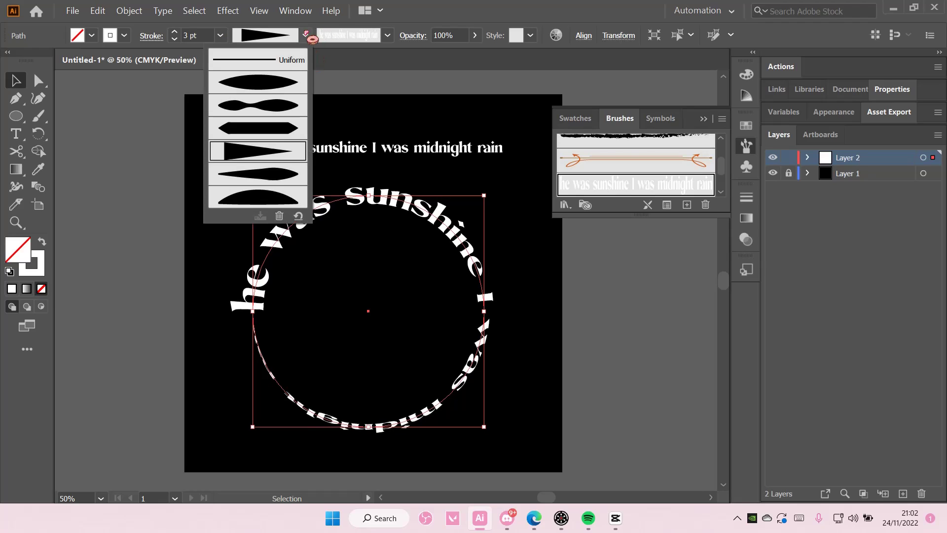
pyautogui.click(276, 173)
pyautogui.click(305, 35)
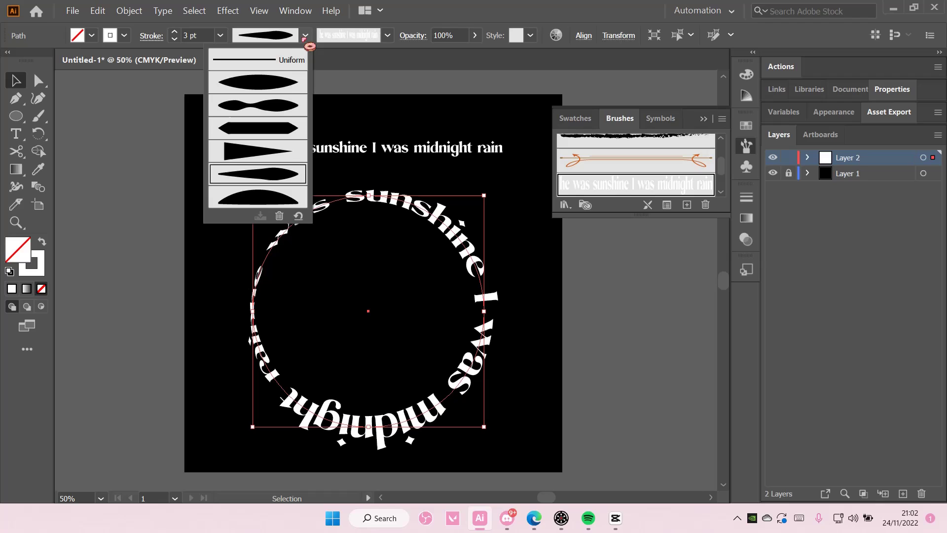
pyautogui.click(257, 146)
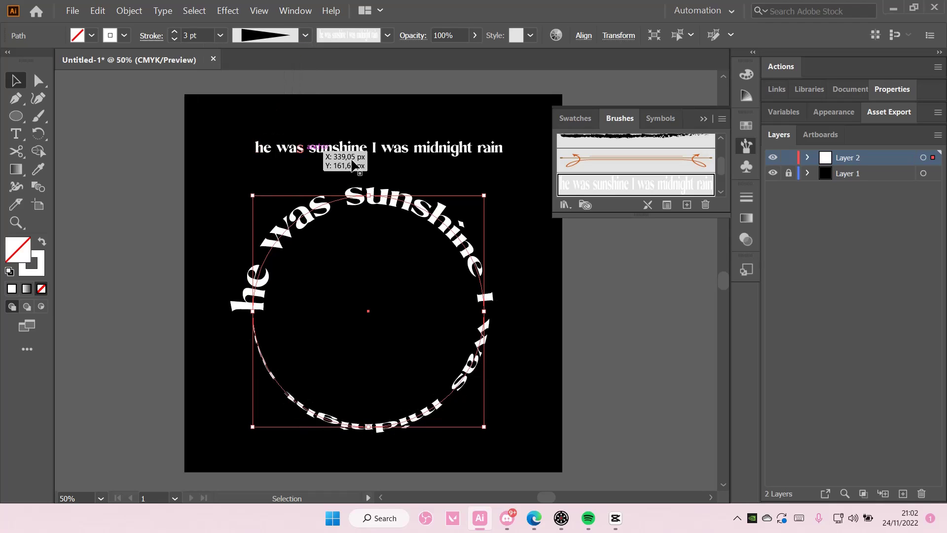
pyautogui.click(306, 35)
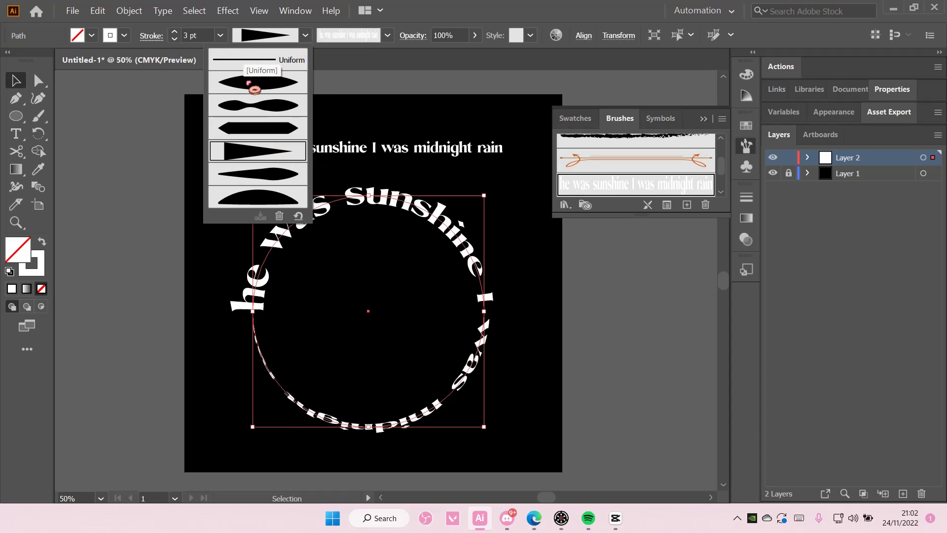
pyautogui.click(527, 263)
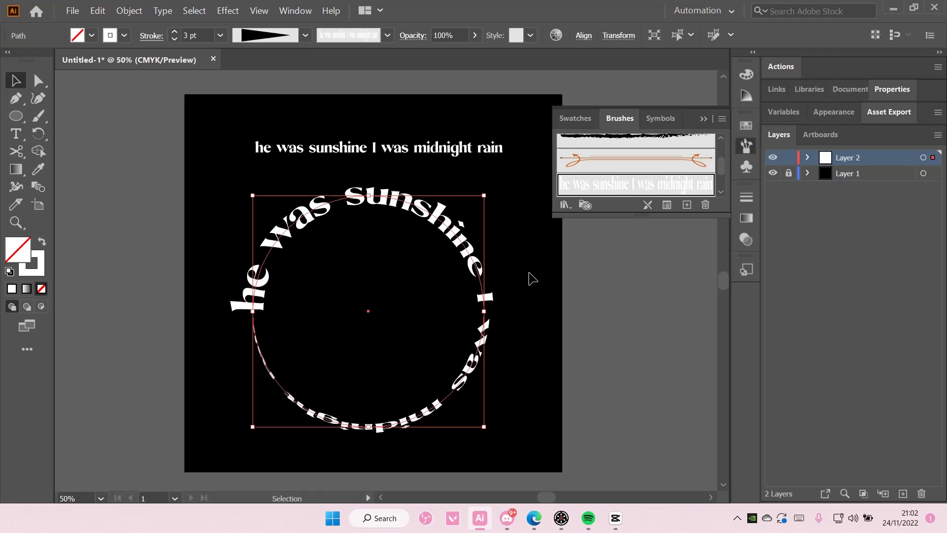
# Fine-tune the ring text's stroke weight, trying 4 pt before stepping it back down
pyautogui.click(478, 278)
pyautogui.click(174, 31)
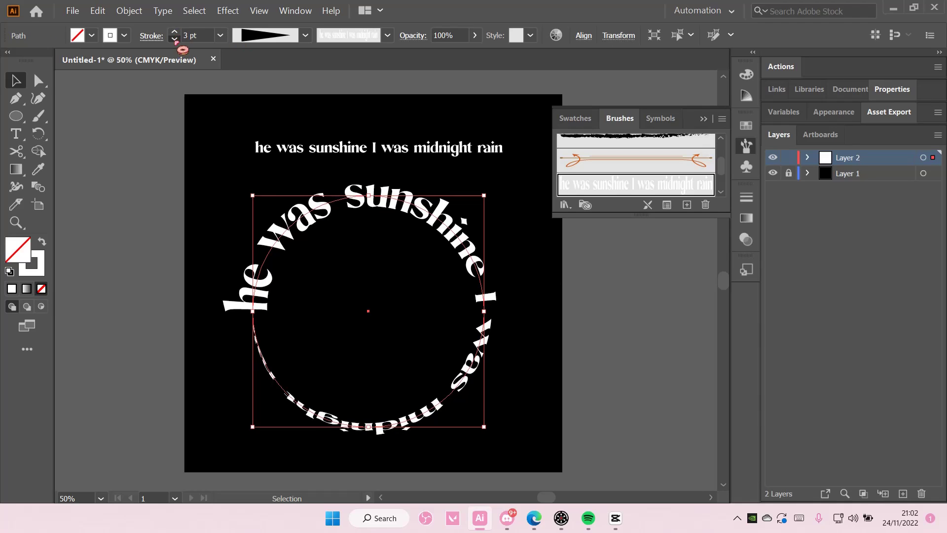
pyautogui.click(175, 39)
pyautogui.click(175, 39)
pyautogui.click(174, 32)
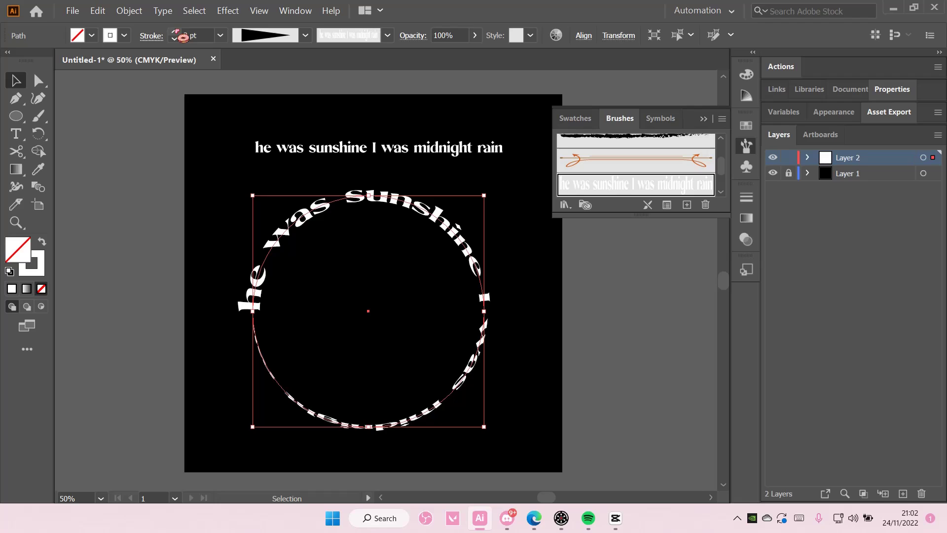
pyautogui.click(455, 201)
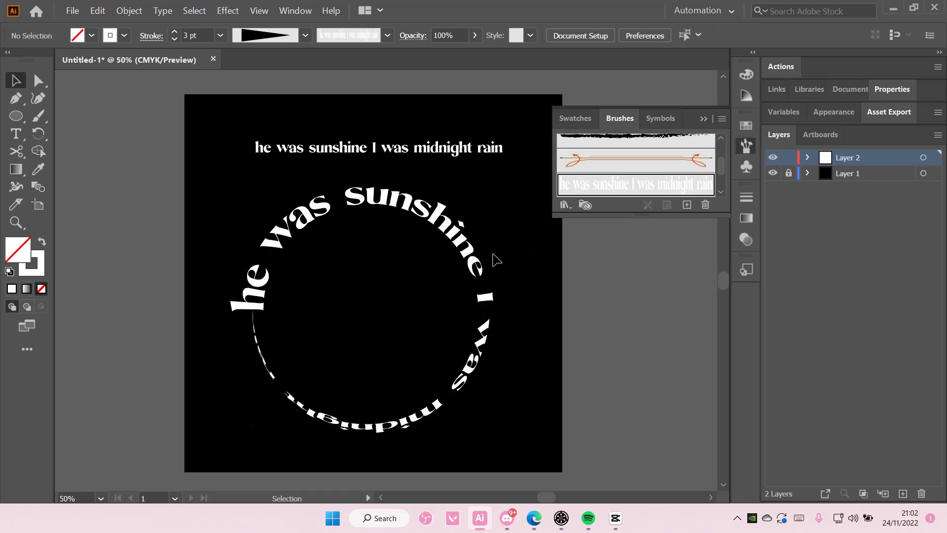
# Close the Brushes panel and reselect the ring text to bring up the Effect menu
pyautogui.click(707, 124)
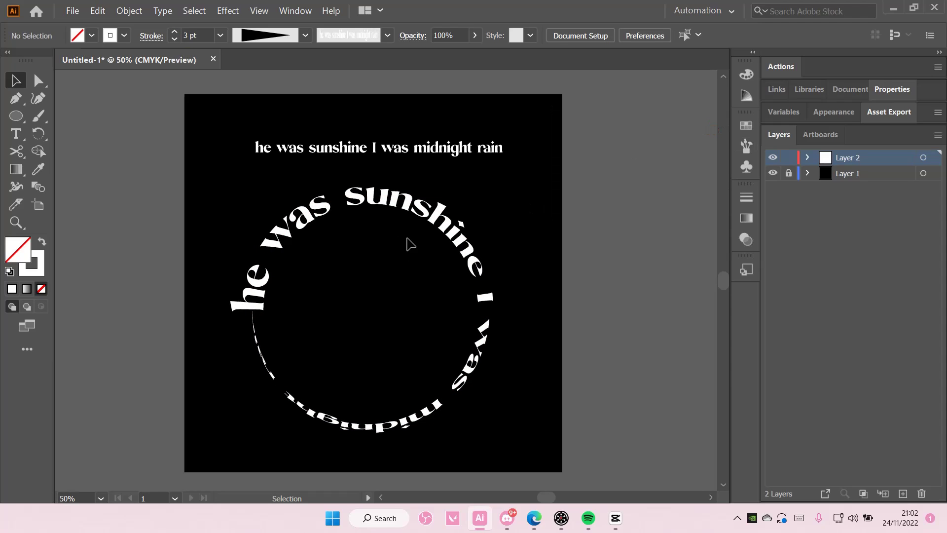
pyautogui.click(365, 198)
pyautogui.click(227, 10)
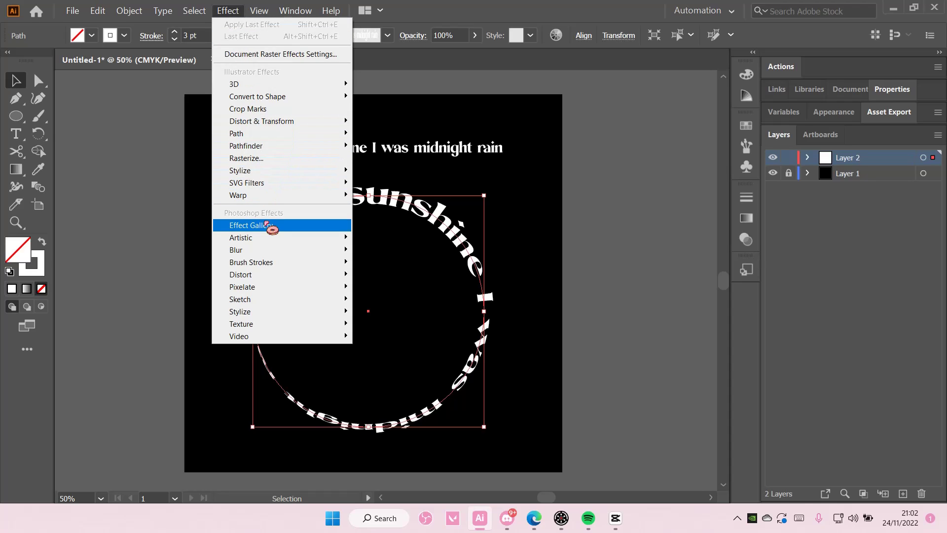
pyautogui.moveTo(262, 121)
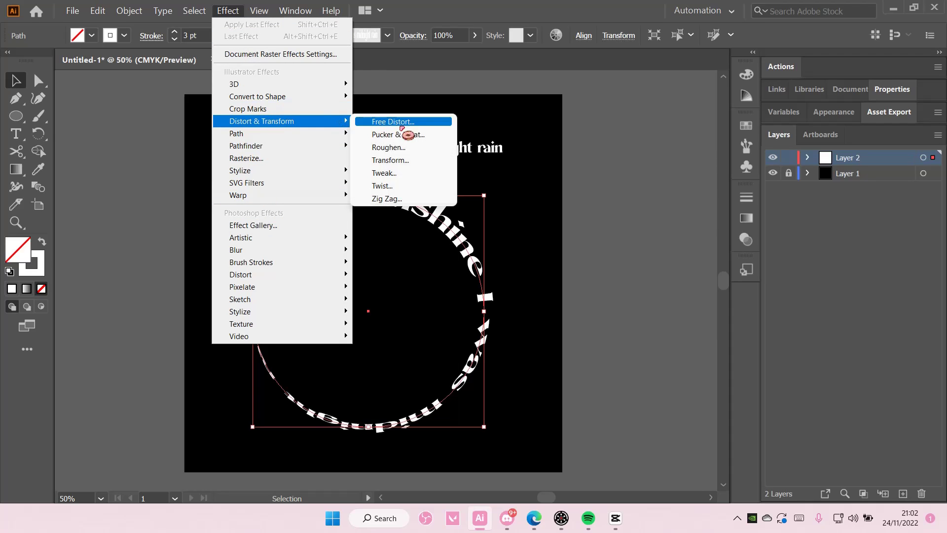
# Add a Transform effect to the ring text with its copies scaled to 90%
pyautogui.click(416, 159)
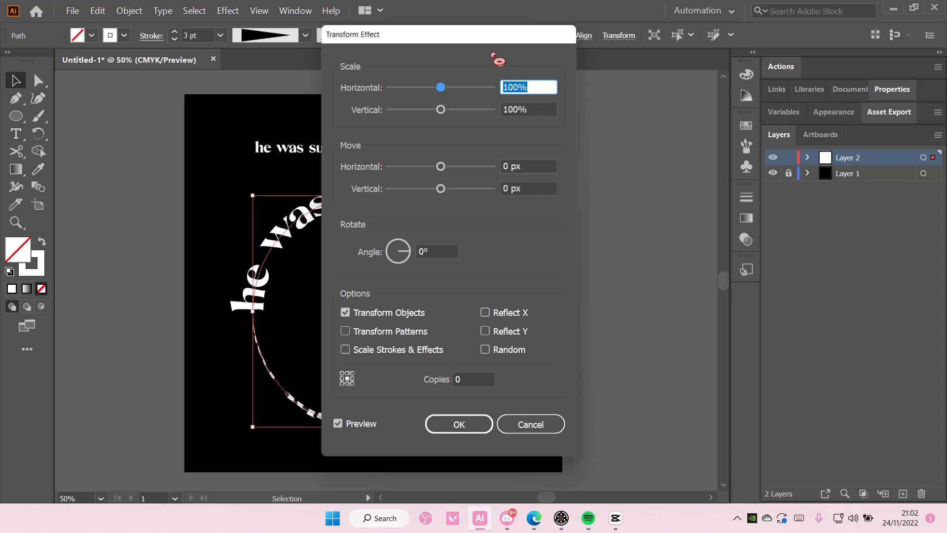
pyautogui.moveTo(450, 43); pyautogui.dragTo(653, 95)
pyautogui.moveTo(644, 140); pyautogui.dragTo(638, 162)
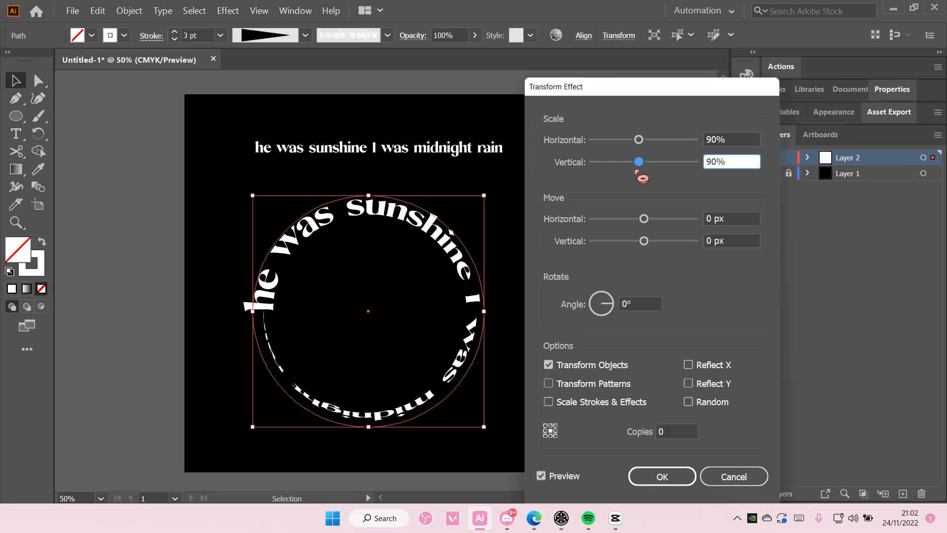
pyautogui.click(672, 433)
# Set the Transform copies to 10 and try a rotation of about 277°
pyautogui.write('0')
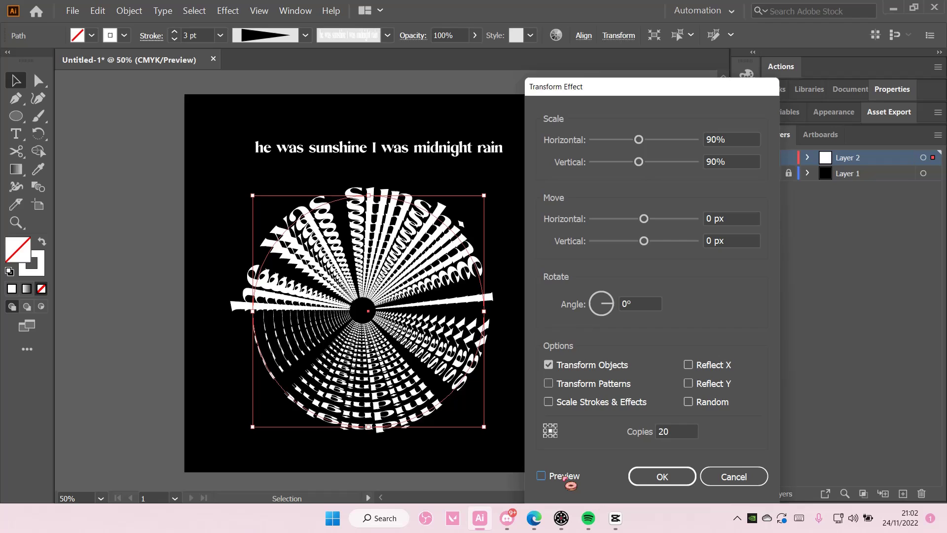
pyautogui.click(608, 314)
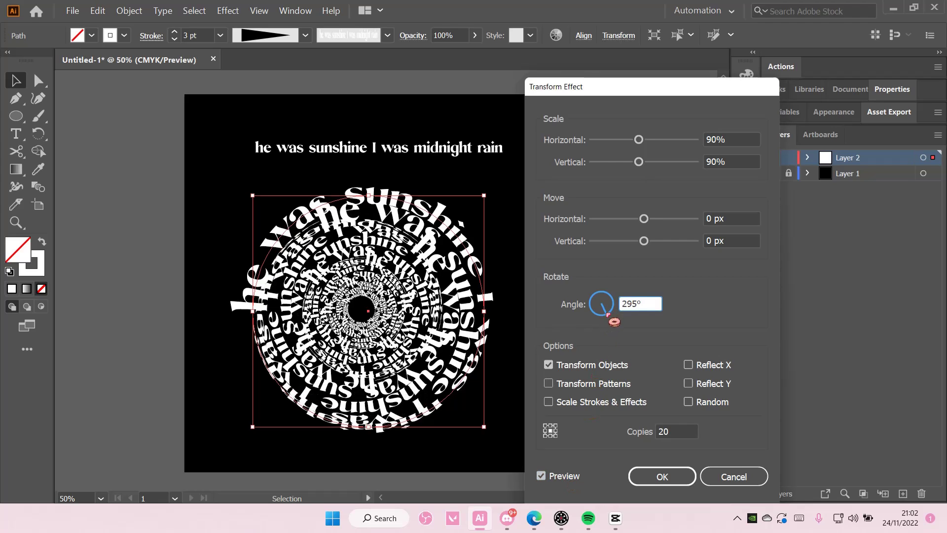
pyautogui.moveTo(608, 315); pyautogui.dragTo(605, 315)
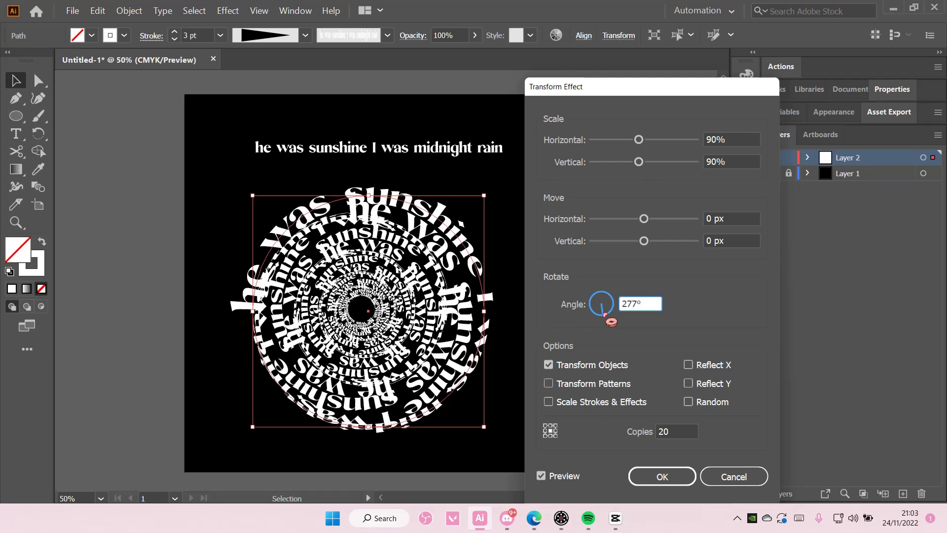
pyautogui.press('Tab')
pyautogui.write('10')
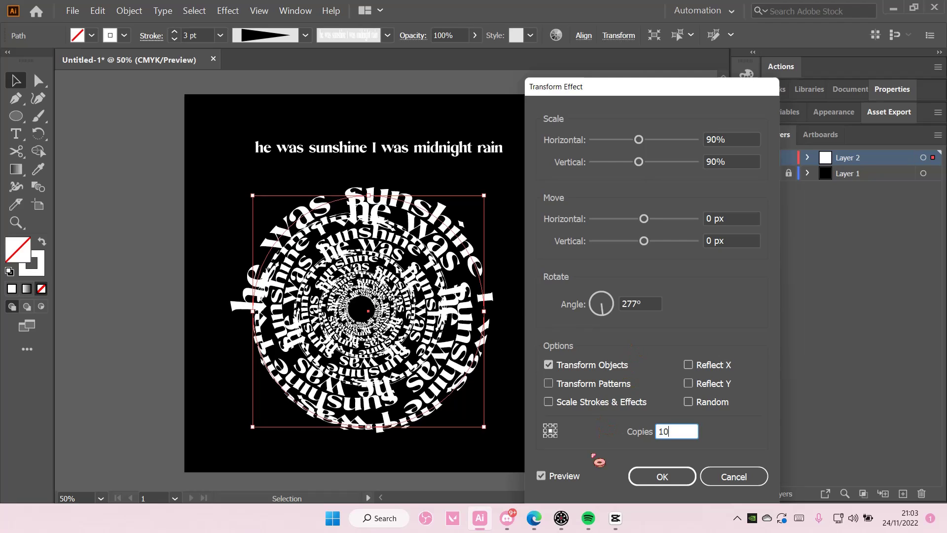
pyautogui.click(541, 476)
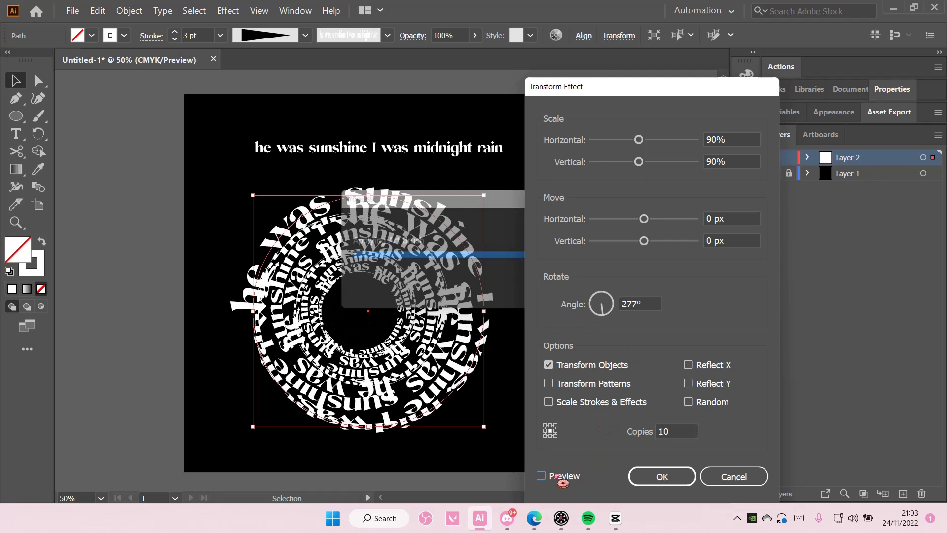
pyautogui.click(675, 428)
# Test then reset a vertical Move, rotate copies to 179°, and set horizontal scale to 81%
pyautogui.moveTo(643, 240); pyautogui.dragTo(645, 241)
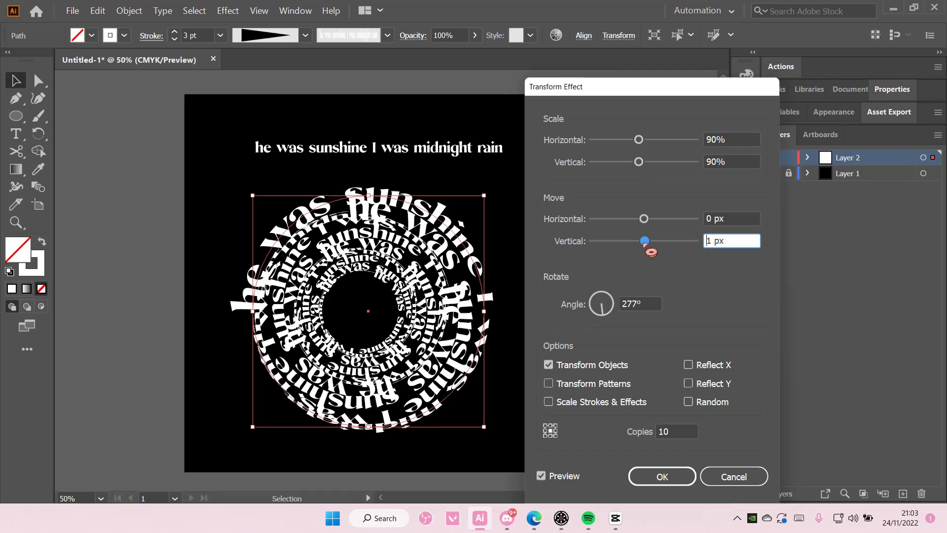
pyautogui.moveTo(644, 241); pyautogui.dragTo(644, 240)
pyautogui.moveTo(606, 306)
pyautogui.mouseDown()
pyautogui.moveTo(620, 308)
pyautogui.moveTo(604, 301)
pyautogui.moveTo(598, 312)
pyautogui.mouseUp()
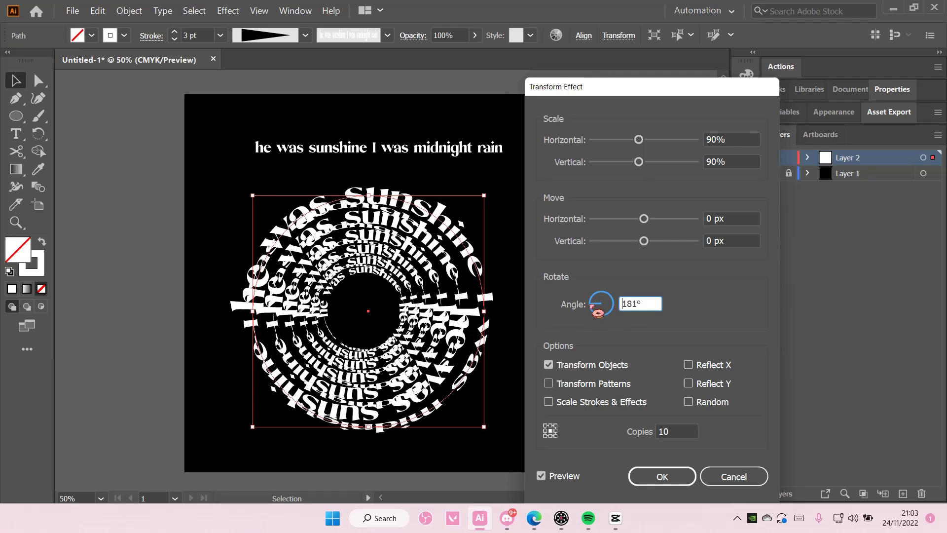
pyautogui.moveTo(591, 314); pyautogui.dragTo(599, 314)
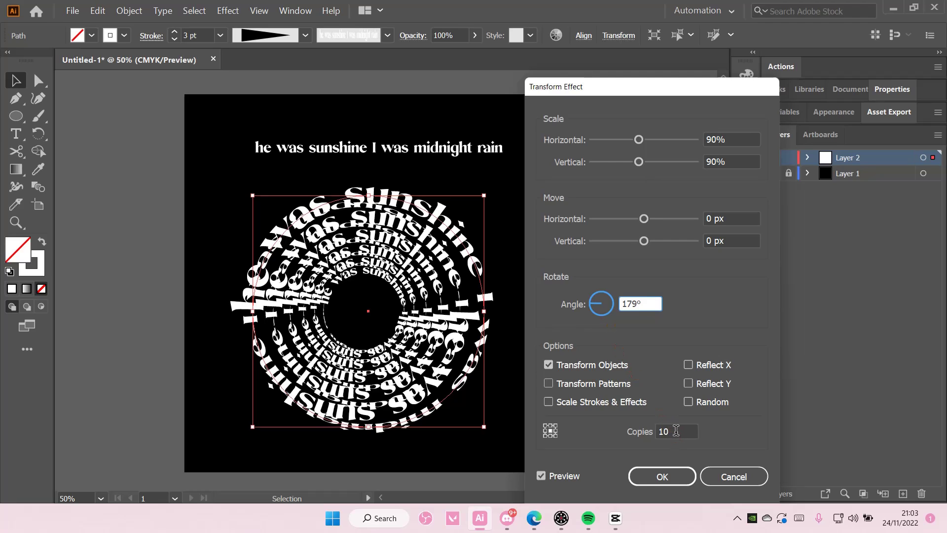
pyautogui.moveTo(638, 140); pyautogui.dragTo(634, 139)
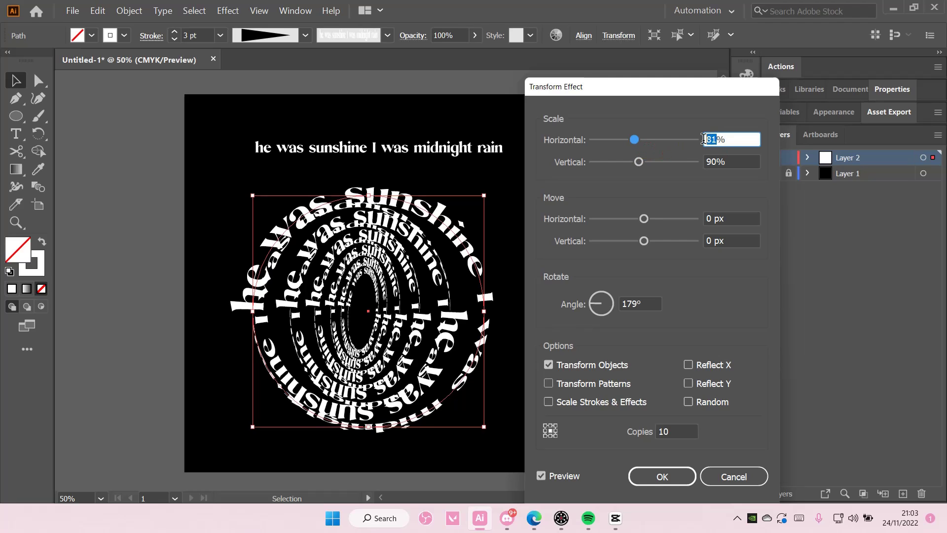
# Set the Transform horizontal and vertical scale both to 80%
pyautogui.write('80')
pyautogui.click(702, 163)
pyautogui.doubleClick(715, 161)
pyautogui.write('8')
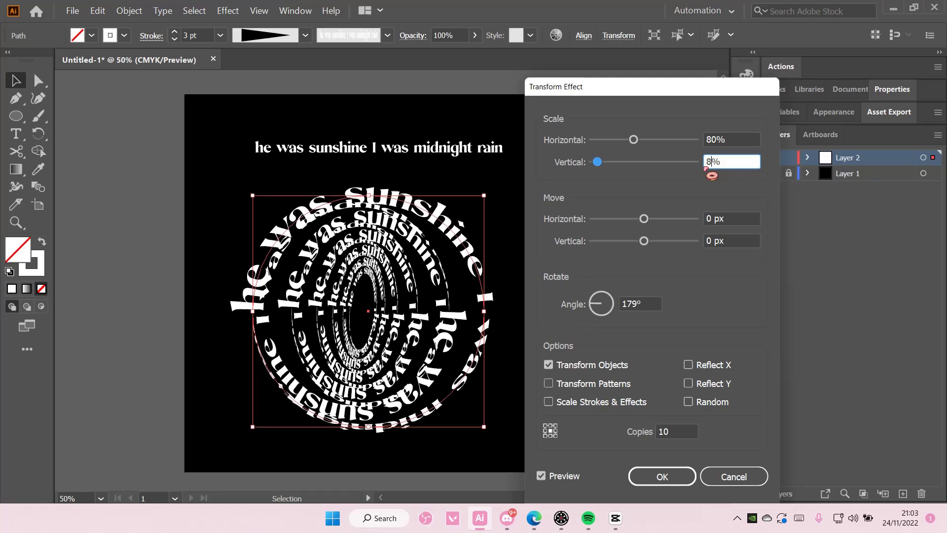
pyautogui.write('0')
pyautogui.click(730, 239)
pyautogui.click(734, 162)
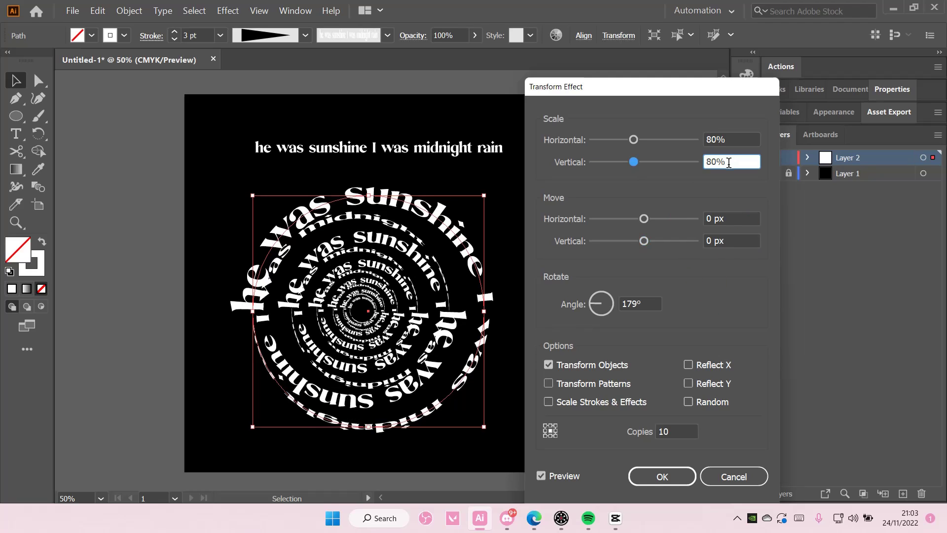
# Set the rotation angle to 348° and apply the Transform effect
pyautogui.moveTo(602, 304); pyautogui.dragTo(618, 304)
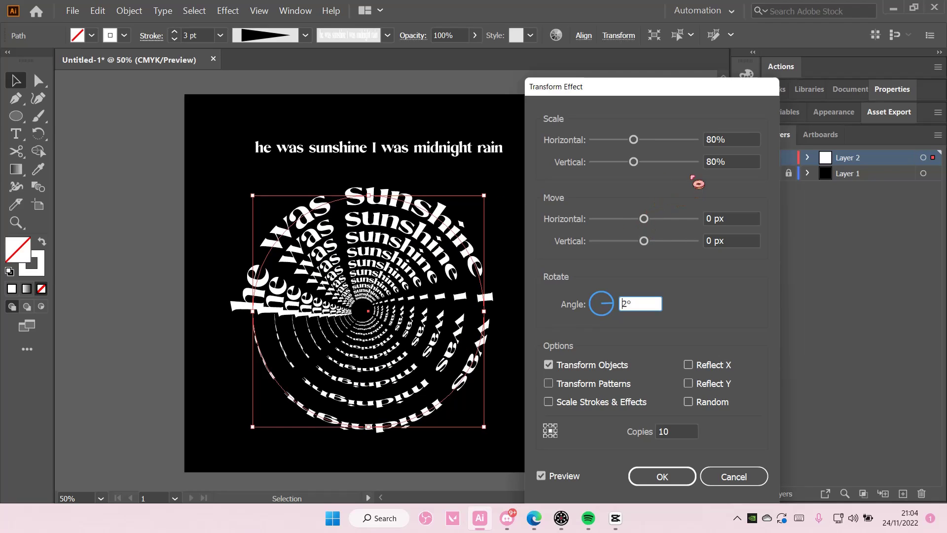
pyautogui.click(612, 305)
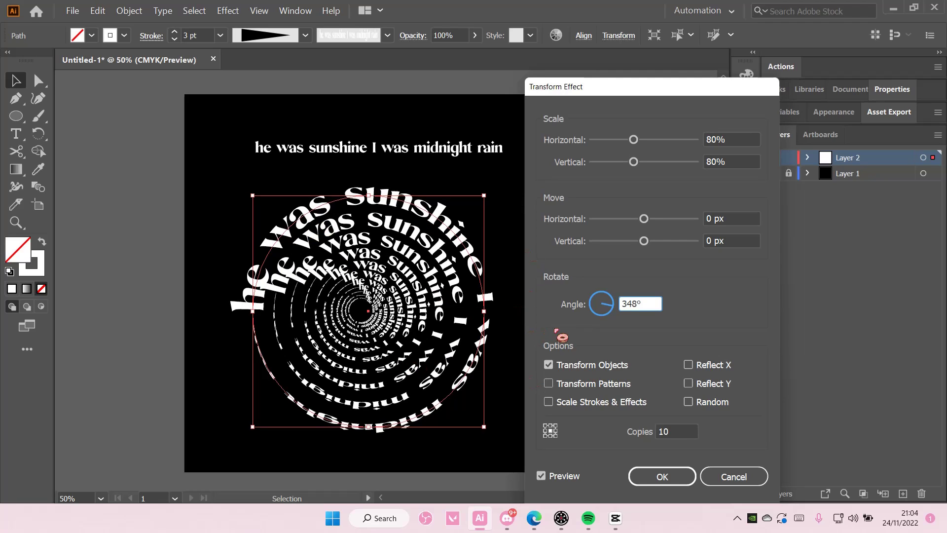
pyautogui.click(662, 476)
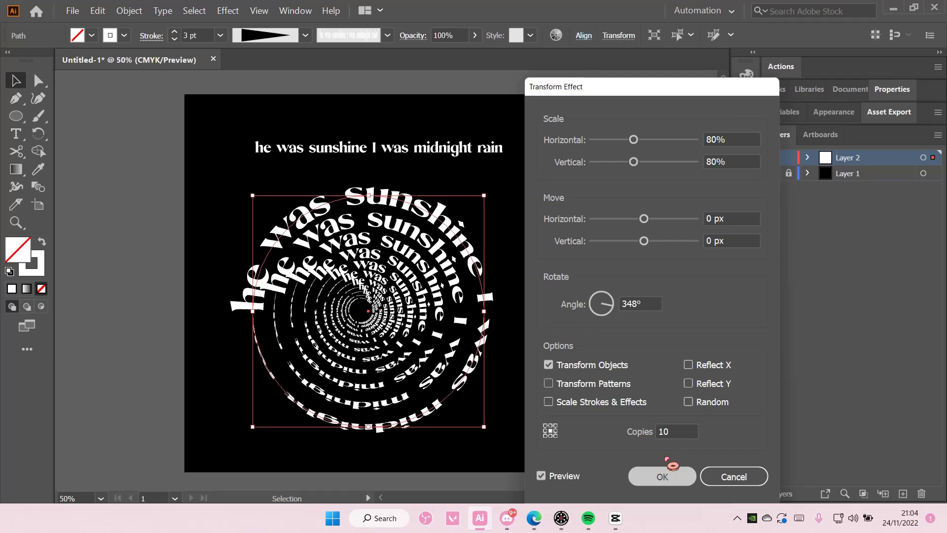
# Delete the straight lyric line at the top and move the spiral upward
pyautogui.click(469, 148)
pyautogui.press('Delete')
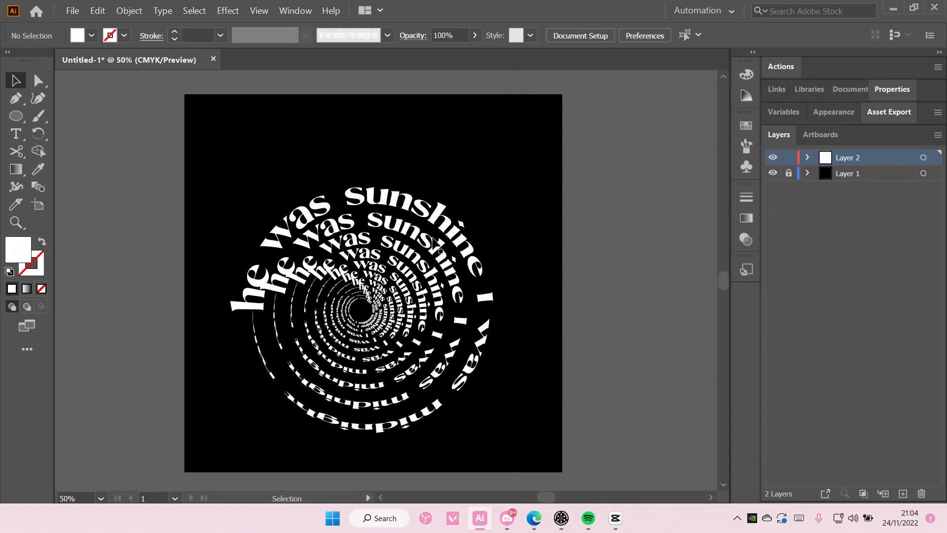
pyautogui.moveTo(444, 250); pyautogui.dragTo(446, 222)
pyautogui.click(582, 274)
# Zoom out and position the text spiral at the centre of the black artboard
pyautogui.hotkey('ctrl', '-')
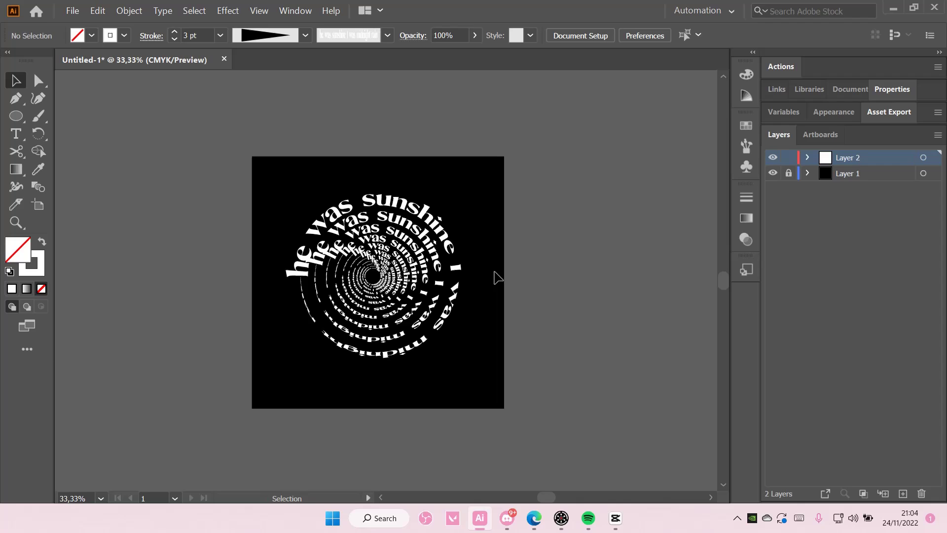
pyautogui.moveTo(454, 291); pyautogui.dragTo(461, 298)
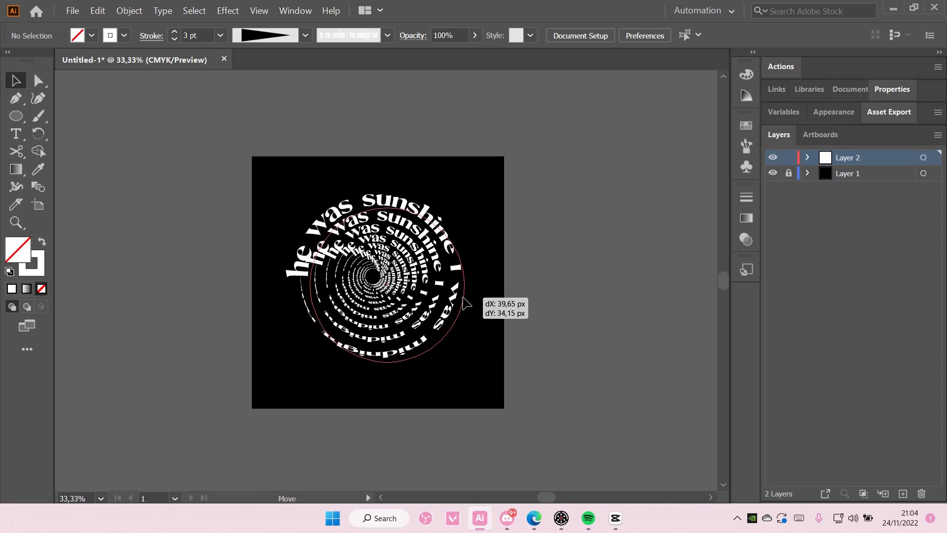
pyautogui.moveTo(464, 302); pyautogui.dragTo(461, 298)
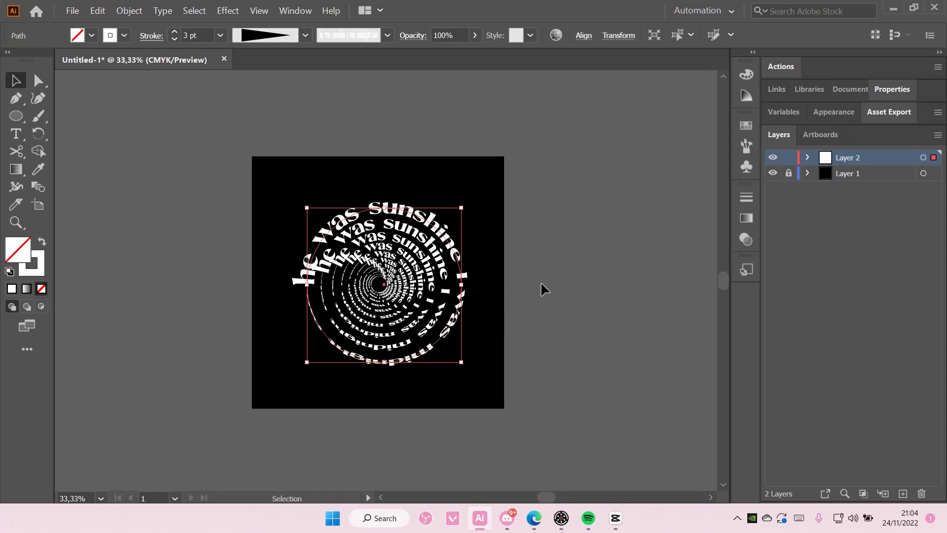
pyautogui.click(541, 284)
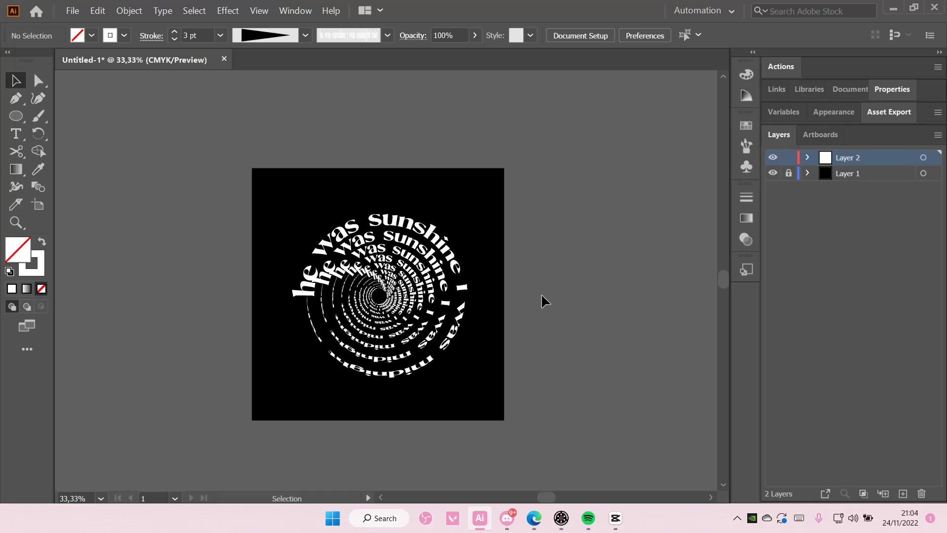
pyautogui.scroll(1, 541, 293)
pyautogui.scroll(-1, 546, 309)
pyautogui.scroll(-1, 546, 317)
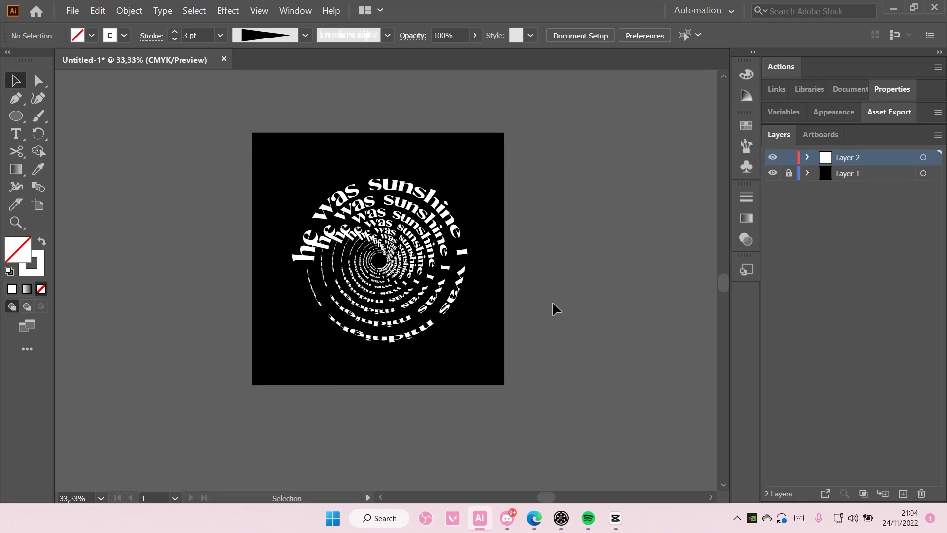
pyautogui.scroll(1, 552, 304)
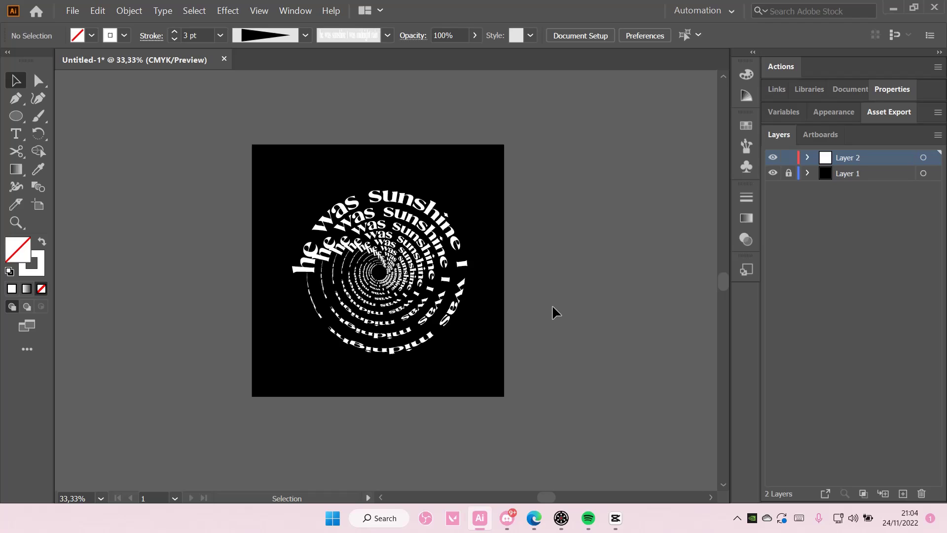
pyautogui.scroll(1, 552, 304)
pyautogui.scroll(1, 532, 306)
pyautogui.moveTo(453, 316); pyautogui.dragTo(450, 312)
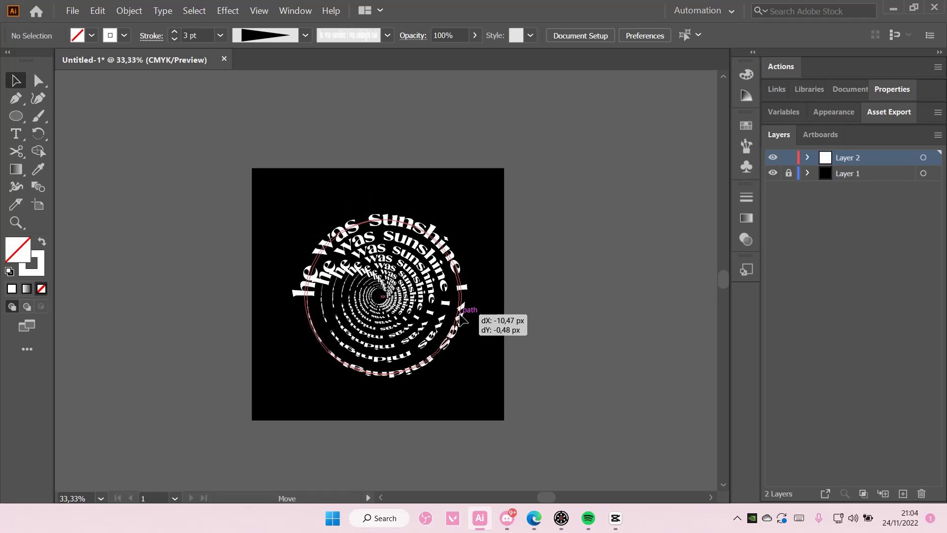
pyautogui.click(531, 291)
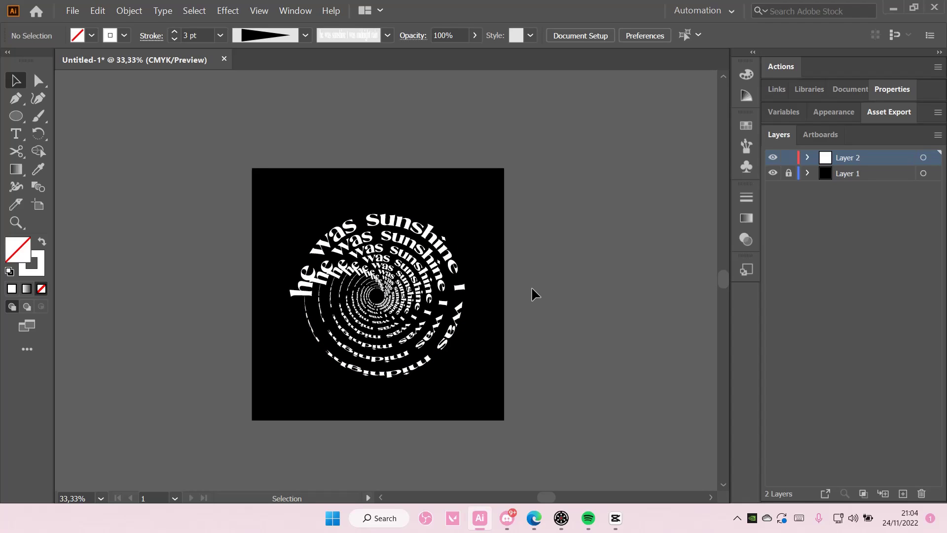